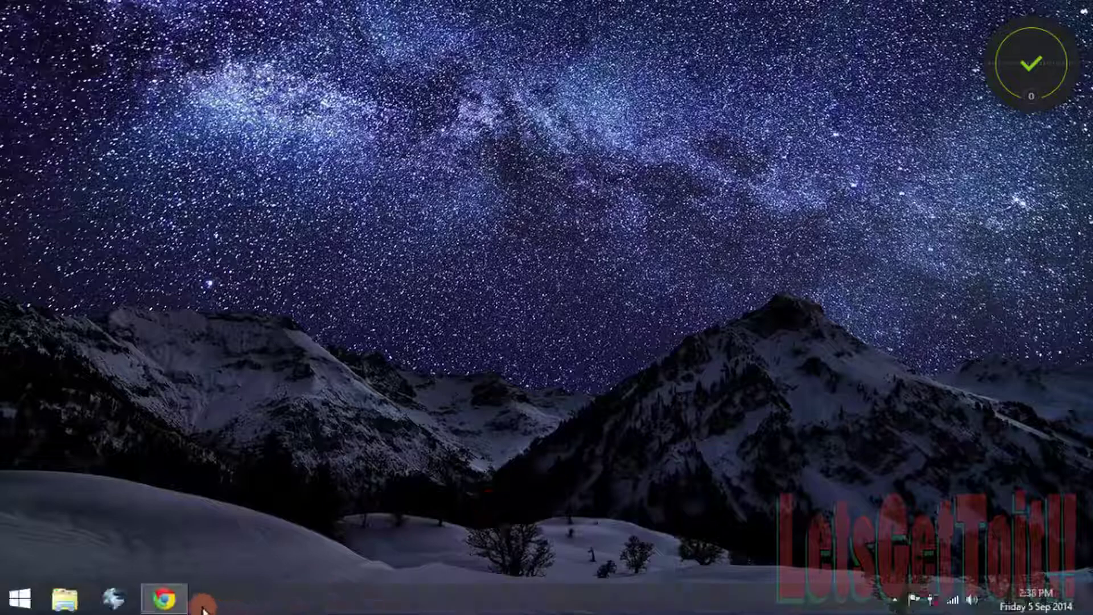
Return to the Microsoft Support article and review the Fix it for me options
left_click(181, 605)
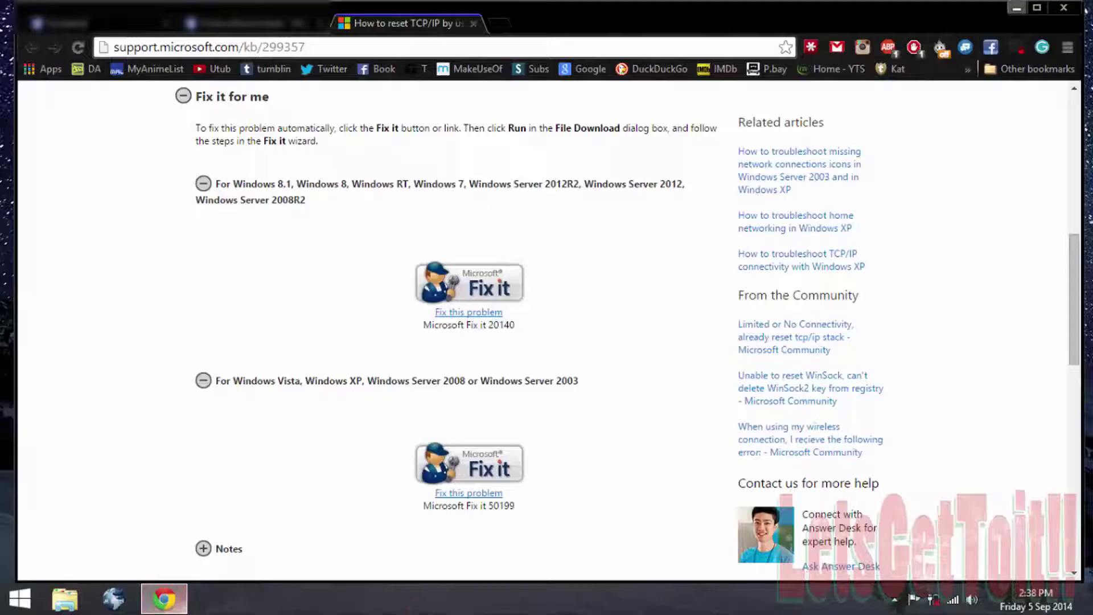
scroll(345, 328, "up", 2)
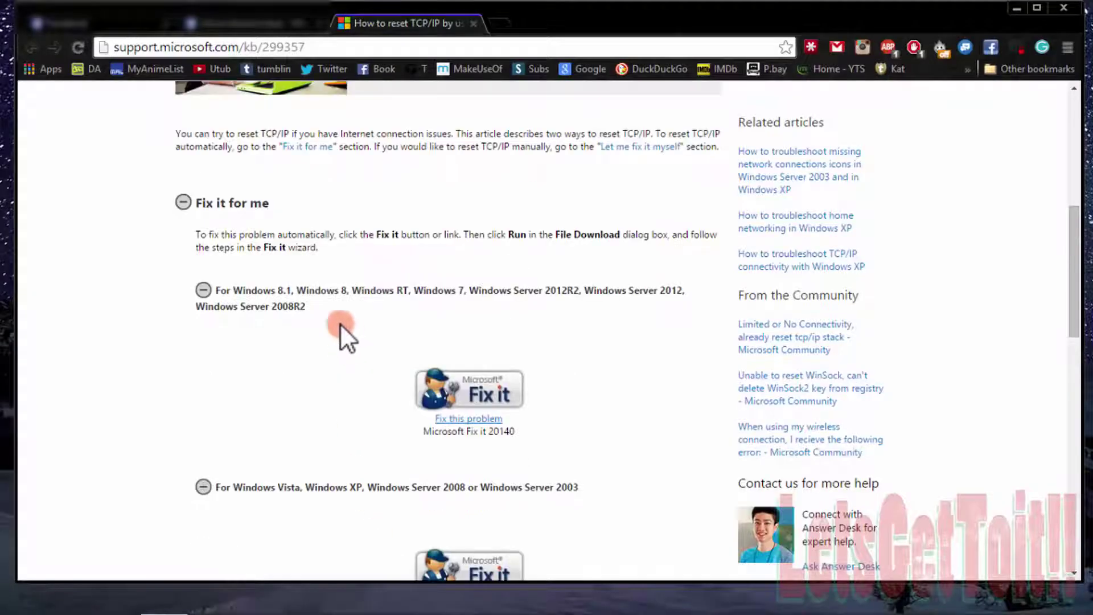
scroll(314, 307, "up", 2)
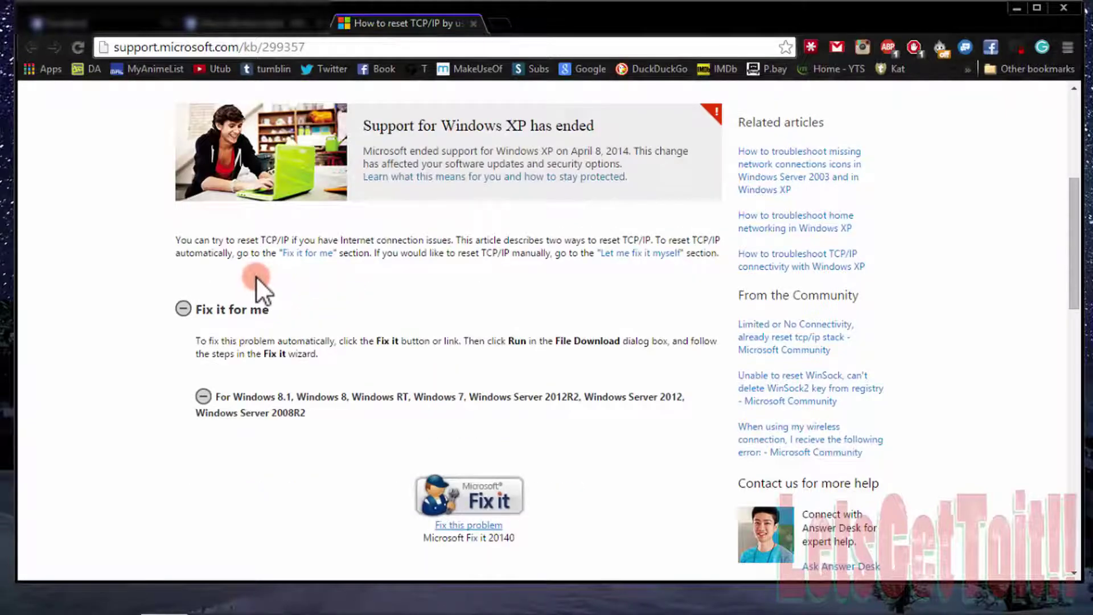
scroll(256, 275, "up", 5)
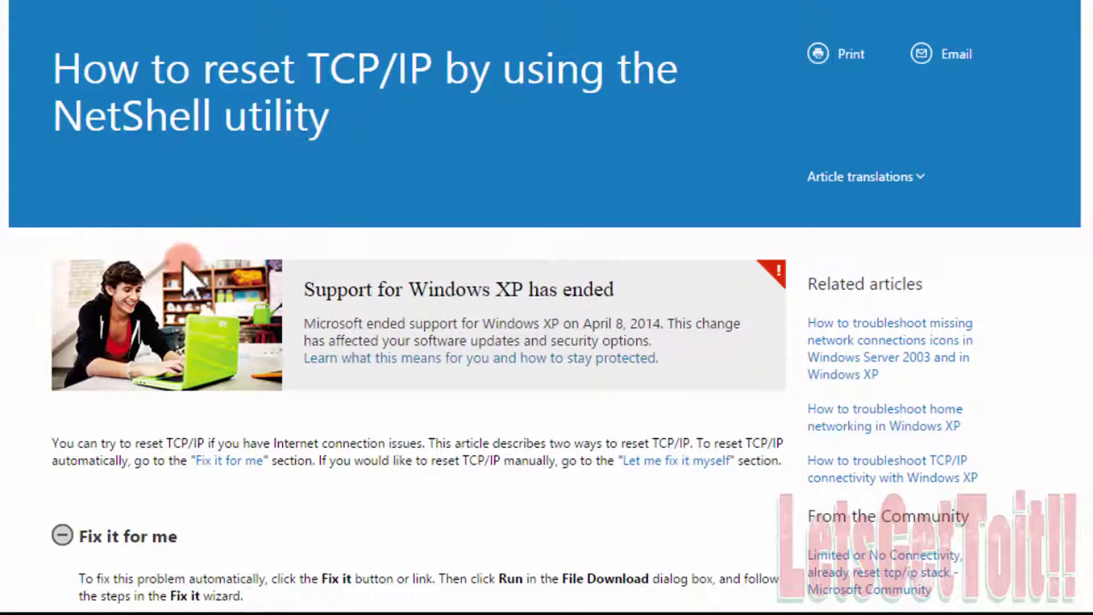
scroll(34, 276, "down", 2)
scroll(53, 237, "down", 2)
scroll(57, 239, "down", 2)
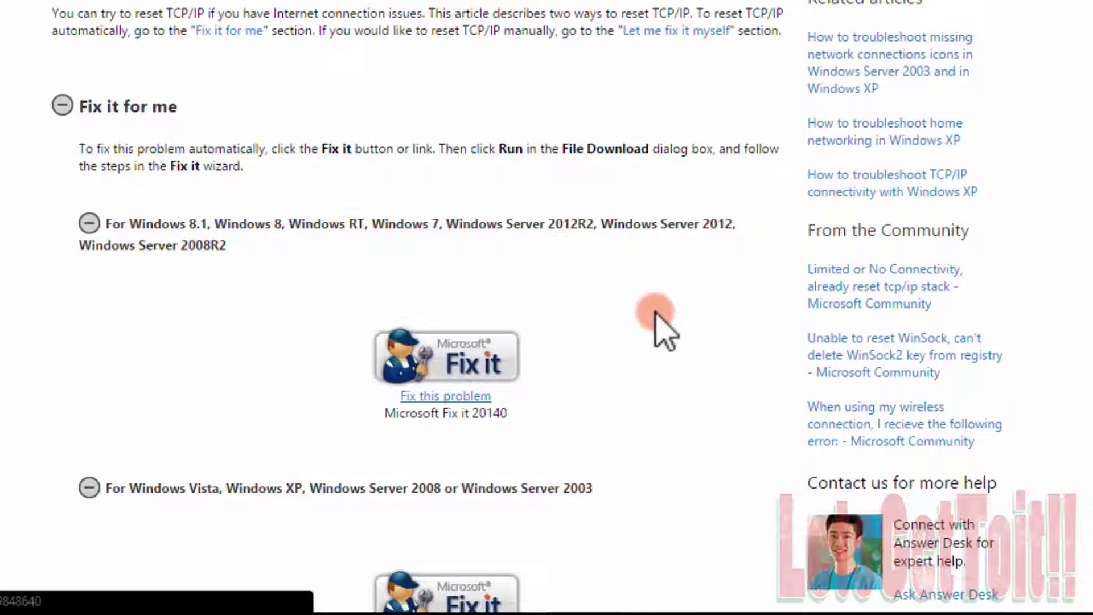
Open System information to confirm the computer runs Windows 8.1 Pro, 64-bit
scroll(659, 325, "down", 5)
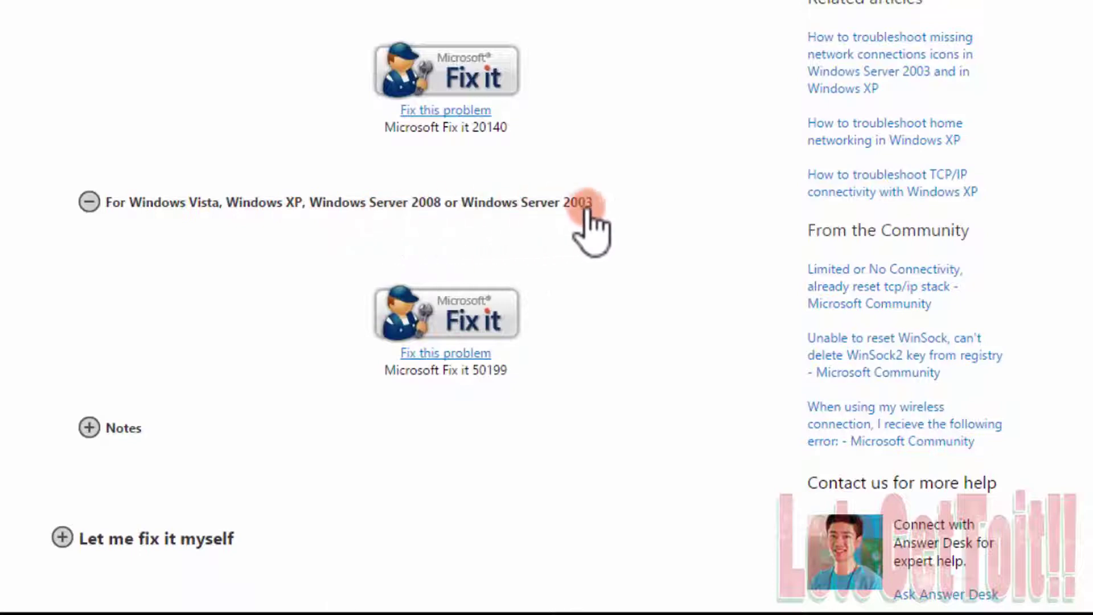
scroll(547, 228, "up", 5)
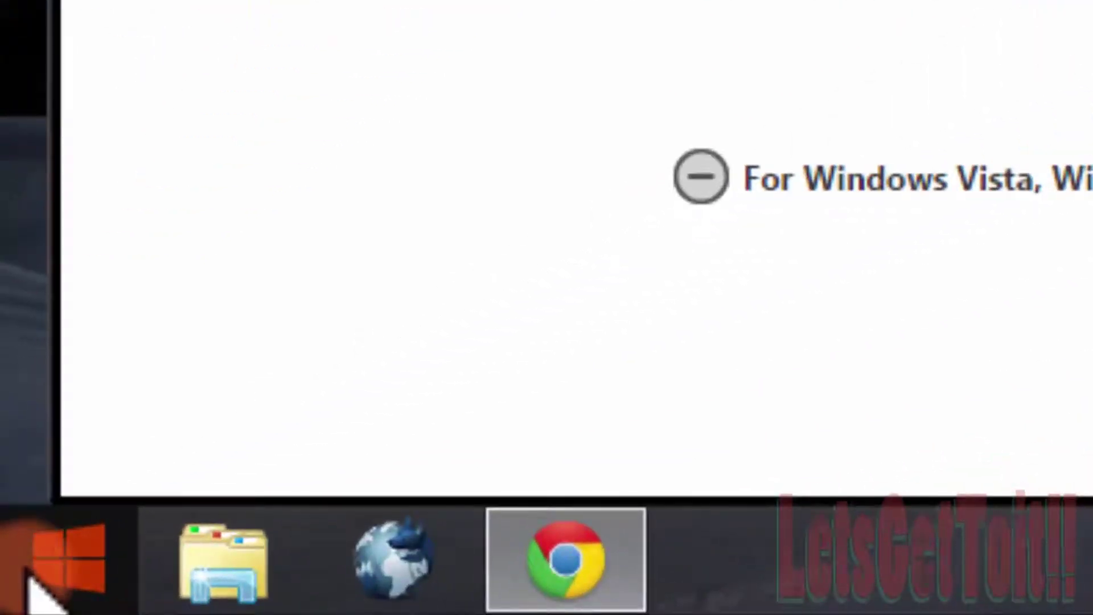
right_click(29, 581)
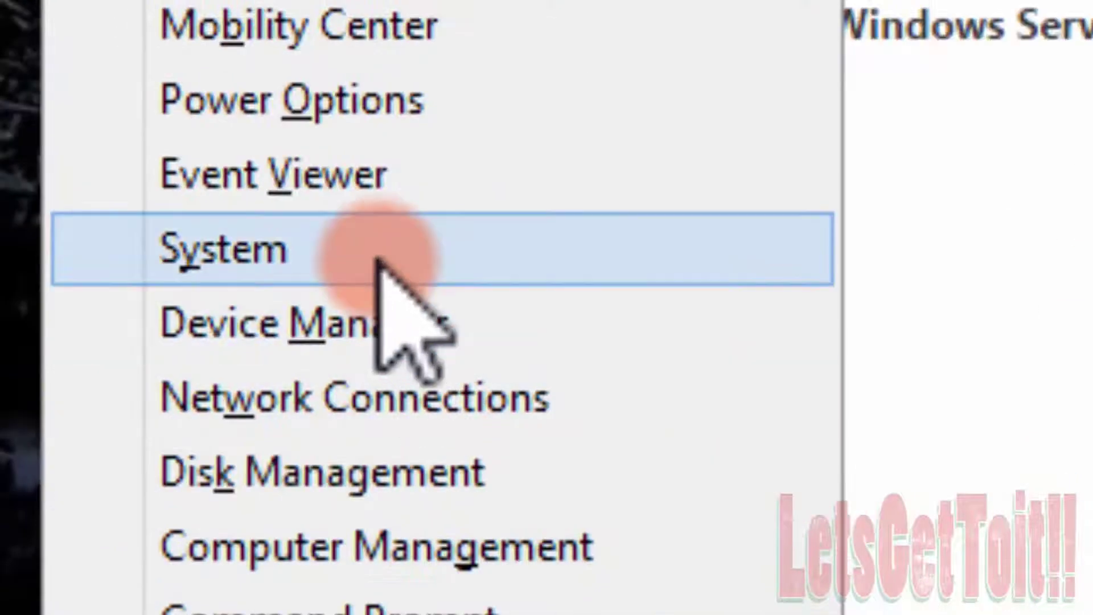
left_click(379, 248)
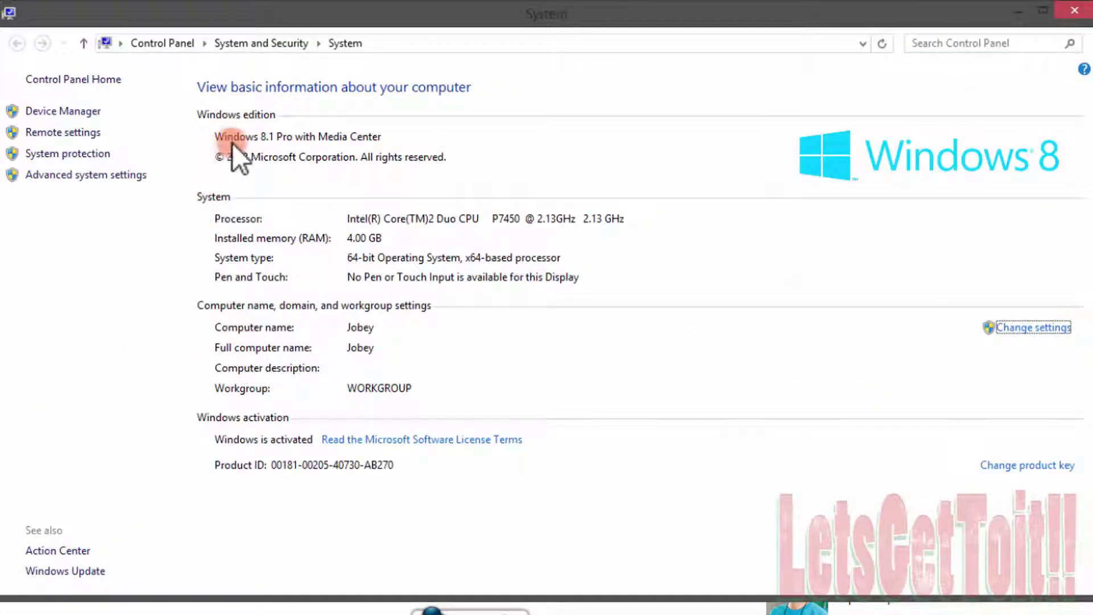
Save the Windows 8.1 Fix it 20140 diagcab file to the Downloads folder
left_click(1086, 18)
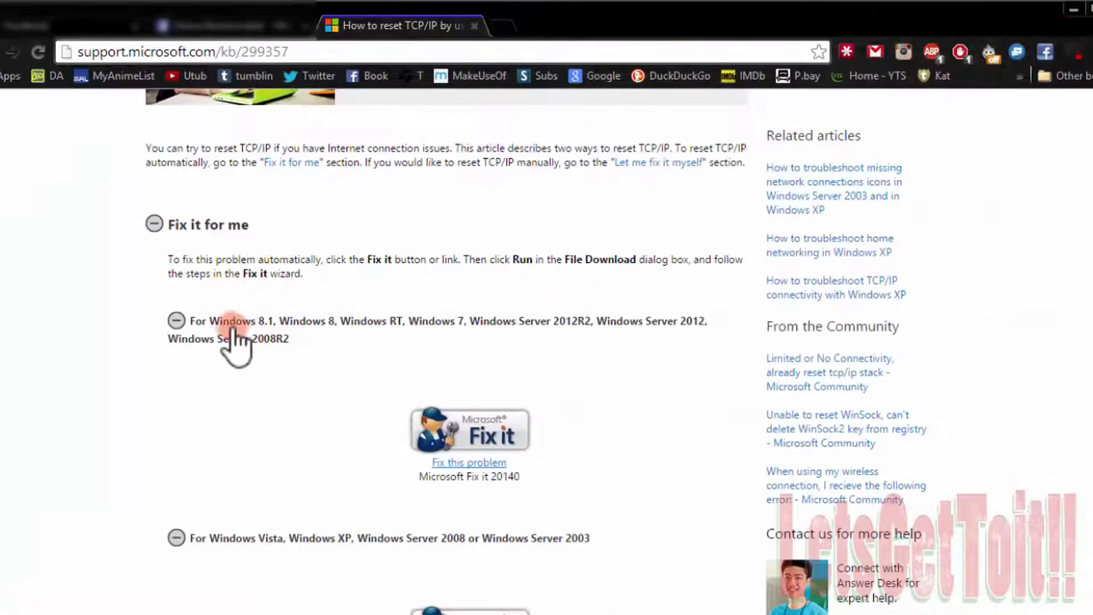
left_click(476, 463)
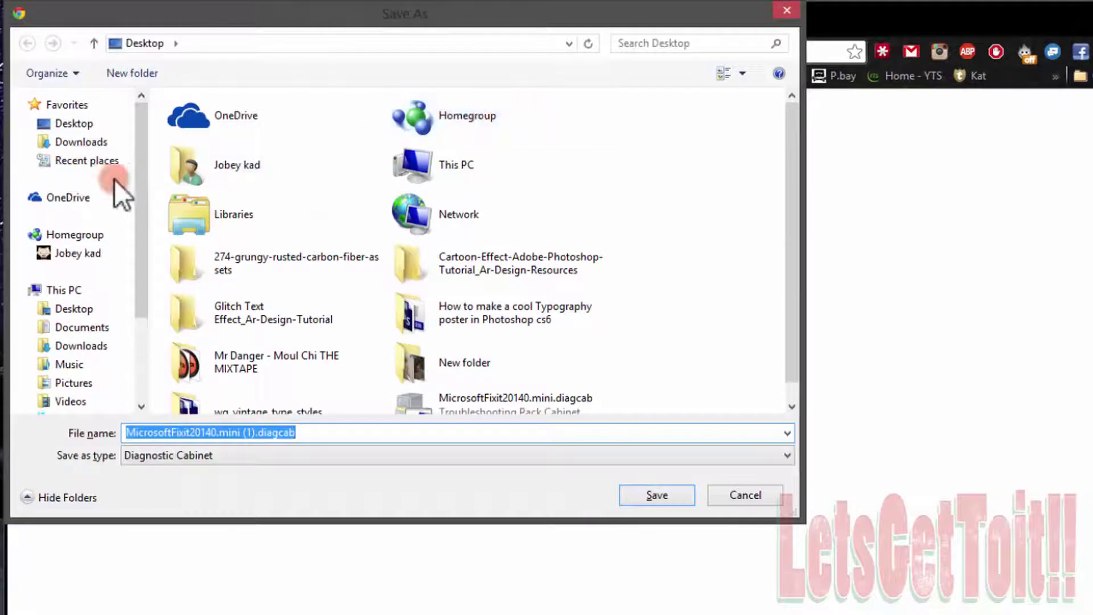
left_click(78, 142)
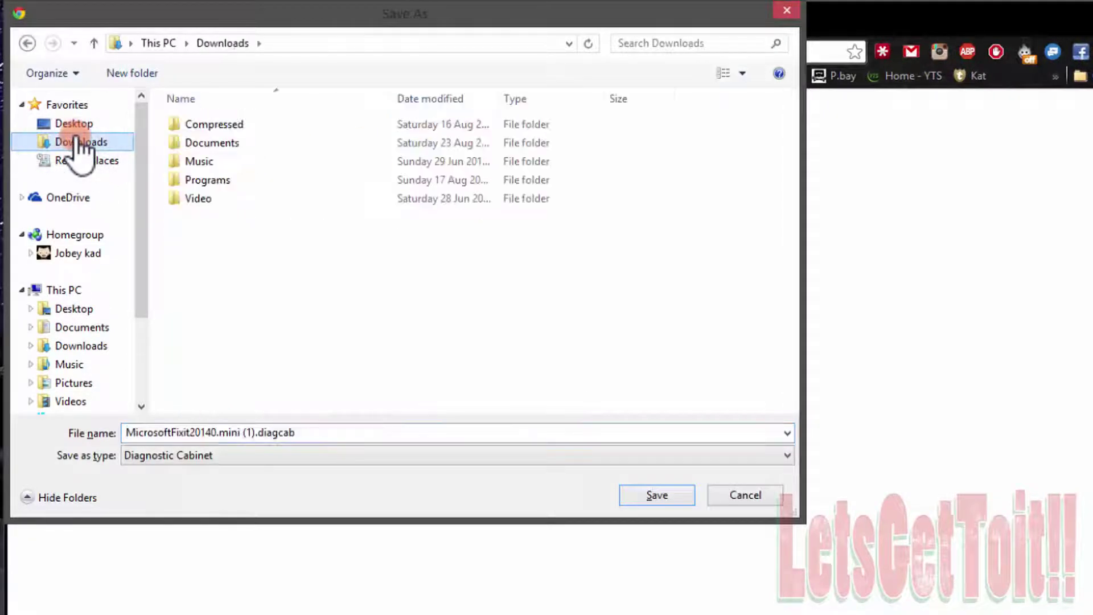
left_click(674, 501)
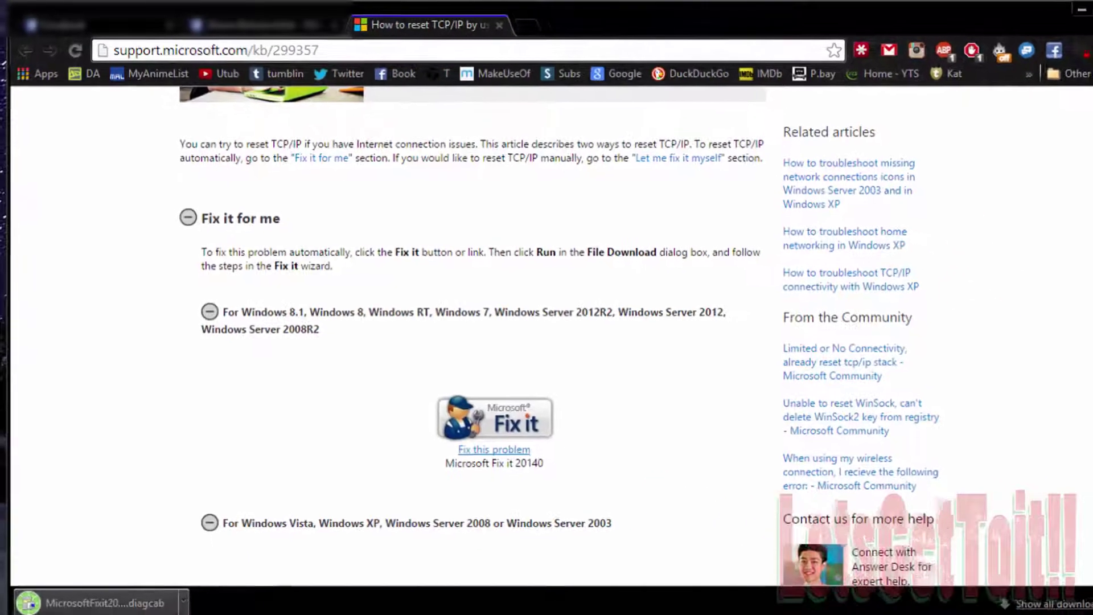
left_click(135, 570)
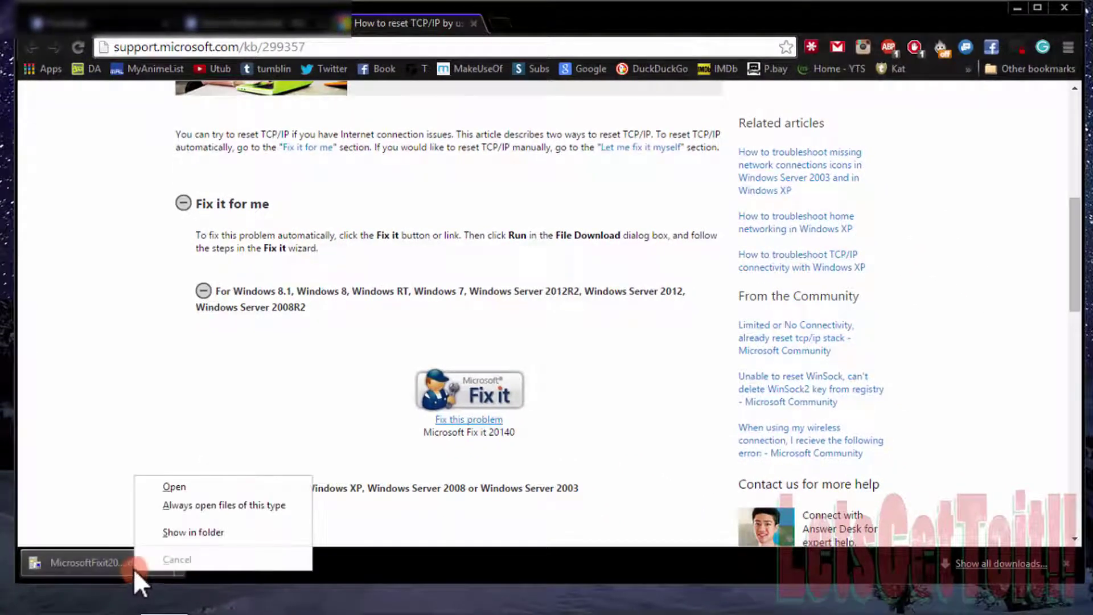
left_click(189, 487)
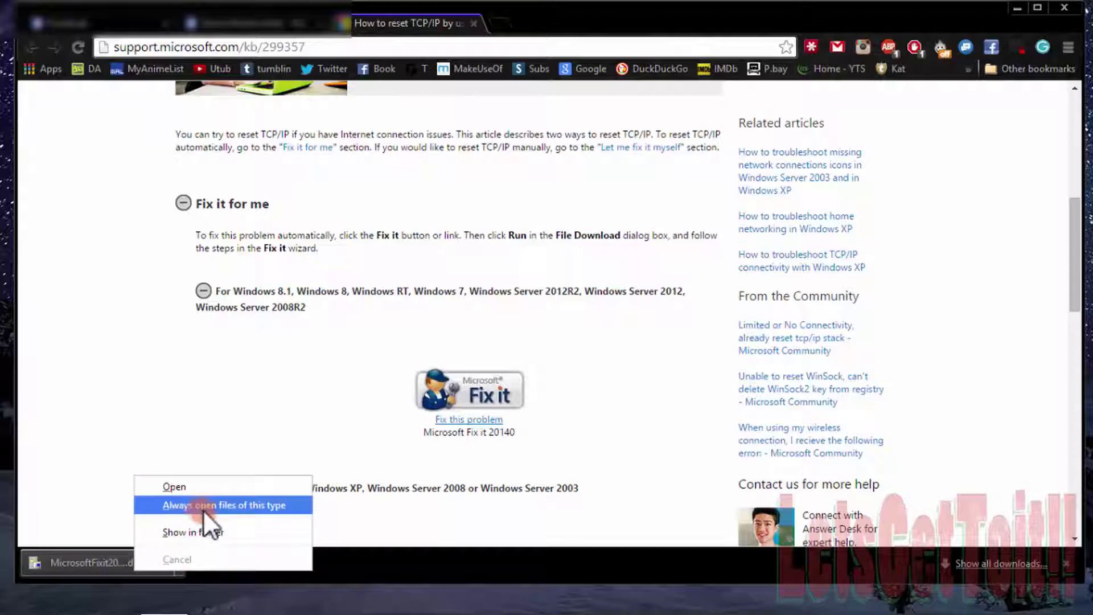
Locate MicrosoftFixit20140.mini (1).diagcab in the Downloads folder and open it
left_click(212, 533)
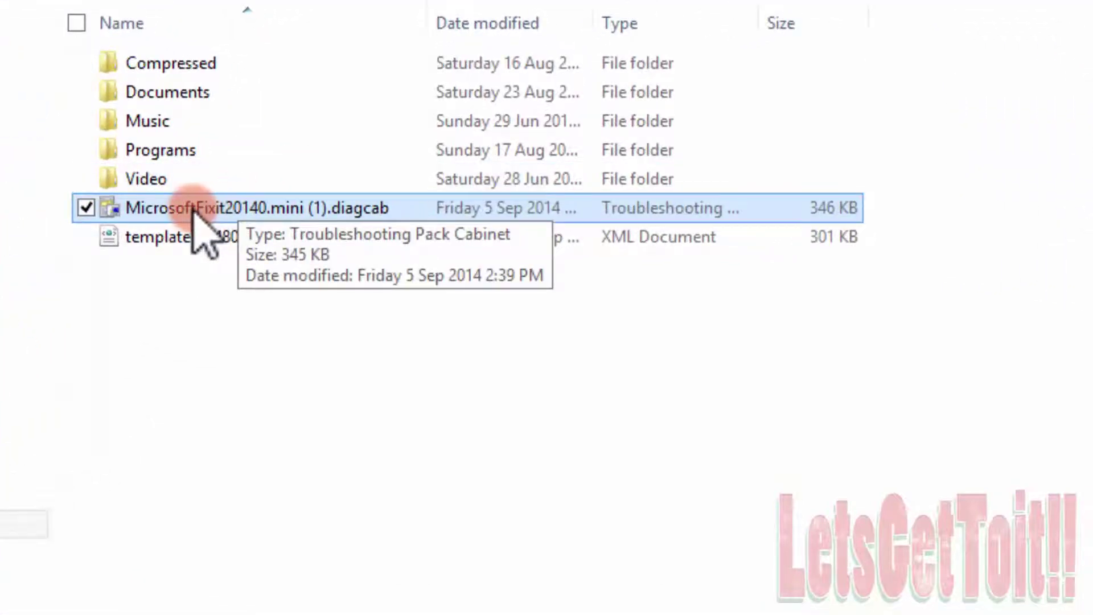
double_click(197, 210)
right_click(194, 208)
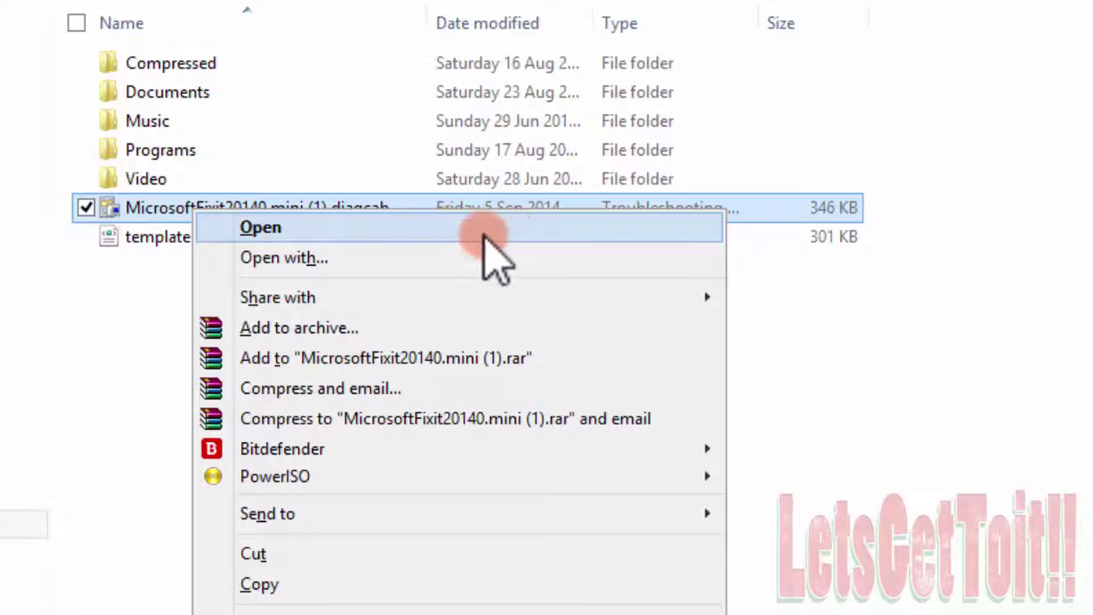
Run the TCP/IP reset until MicrosoftFixit20140 and MoreOption show Fixed, then close it
left_click(538, 226)
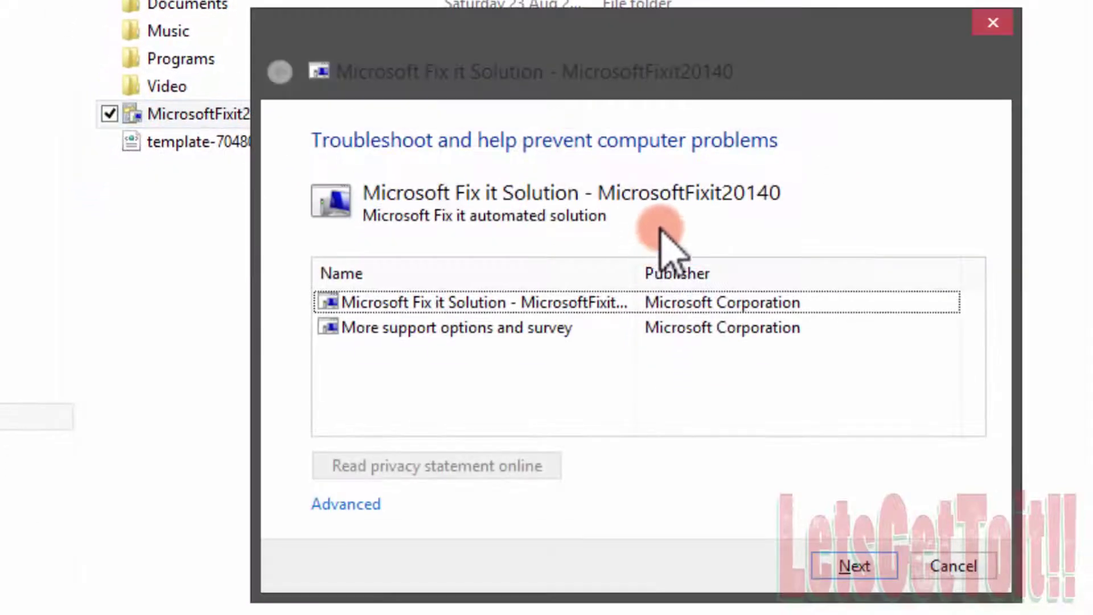
left_click(837, 566)
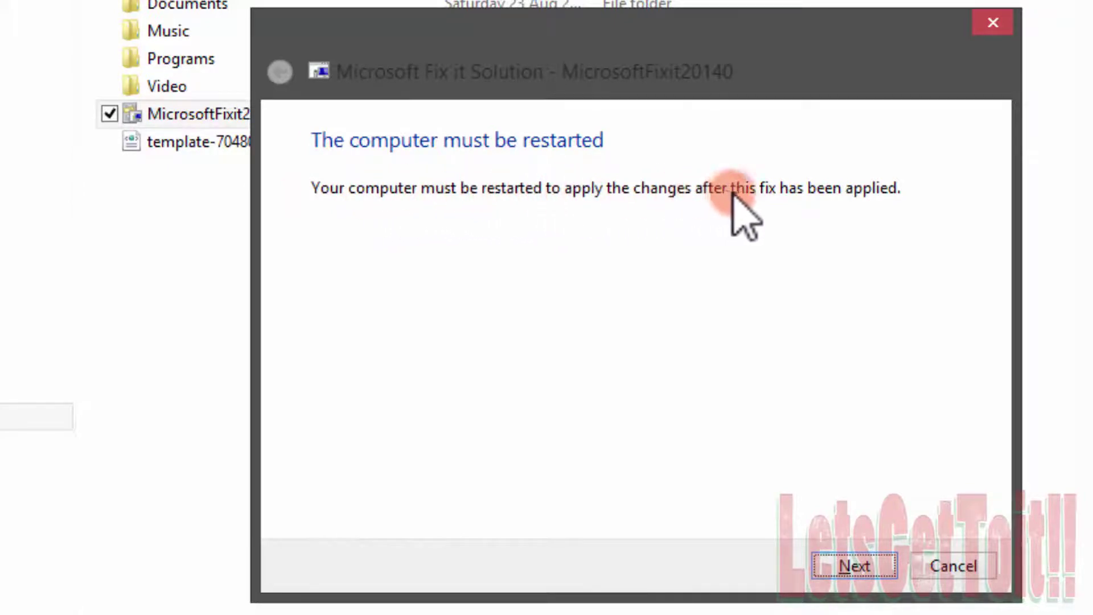
left_click(855, 566)
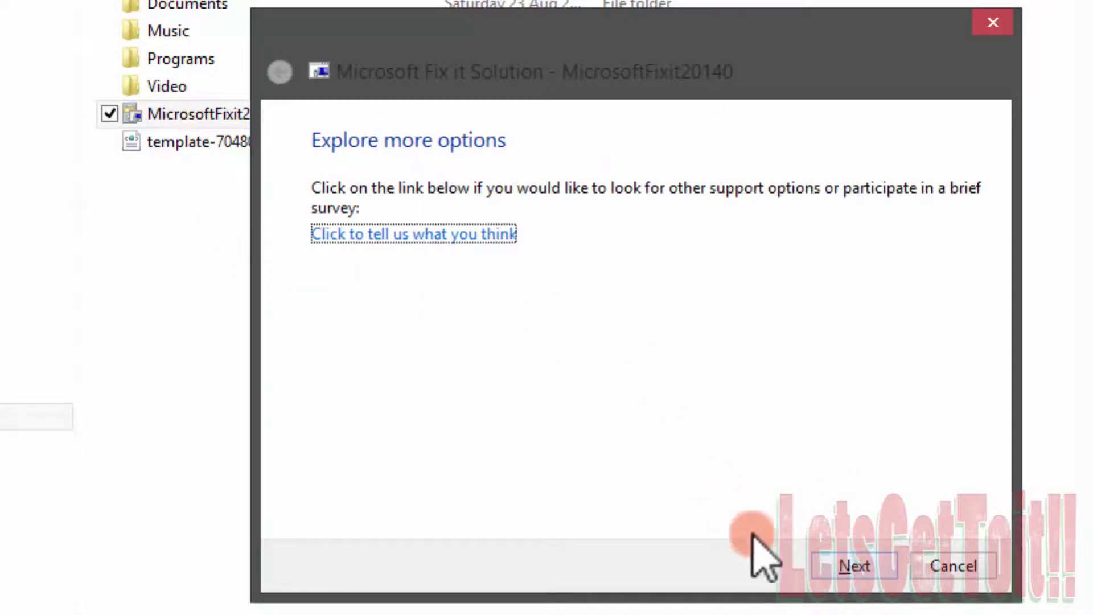
left_click(854, 567)
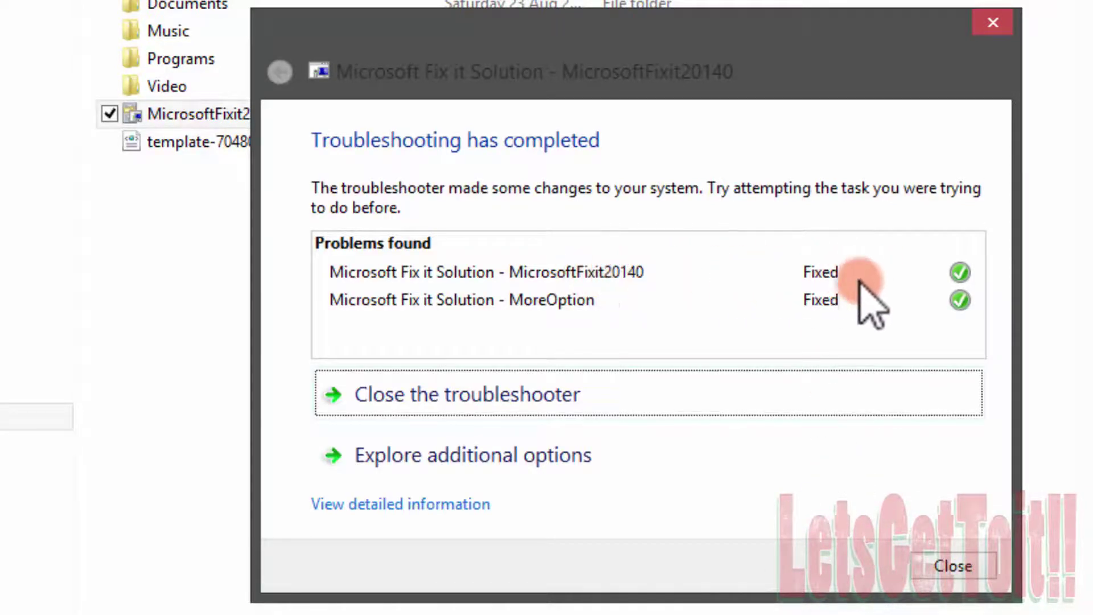
left_click(954, 566)
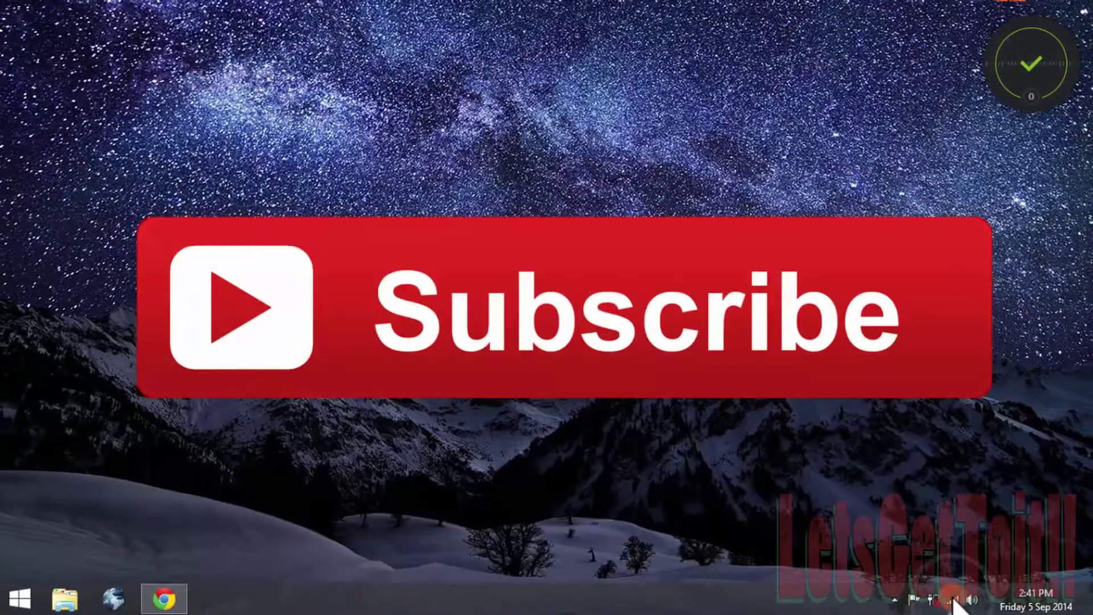
Check the network list shows Wi-Fi on and connected to TNCAP93B2A5
left_click(954, 601)
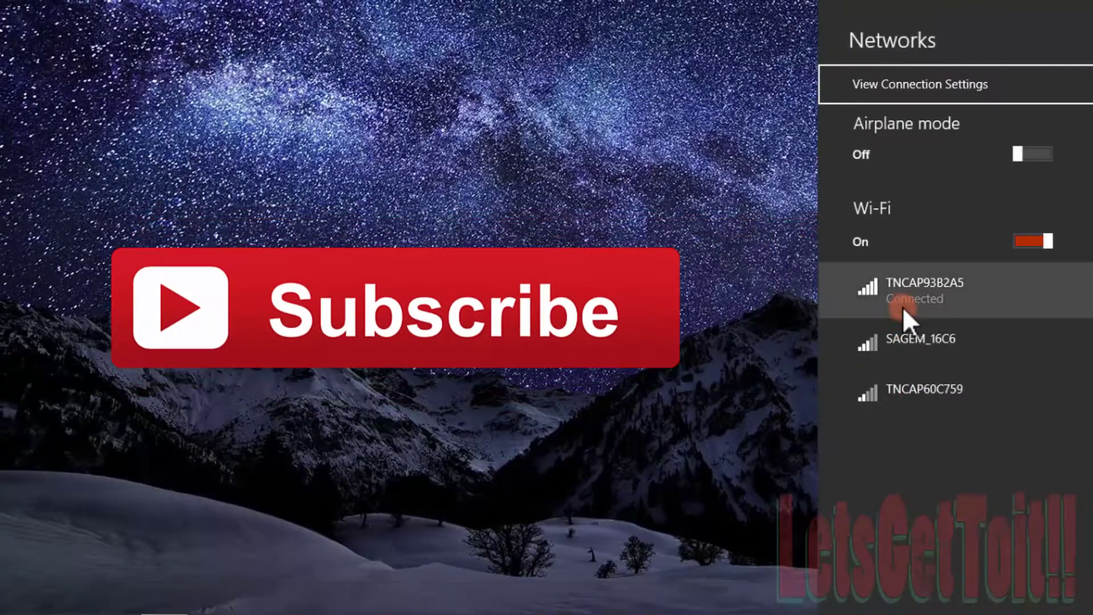